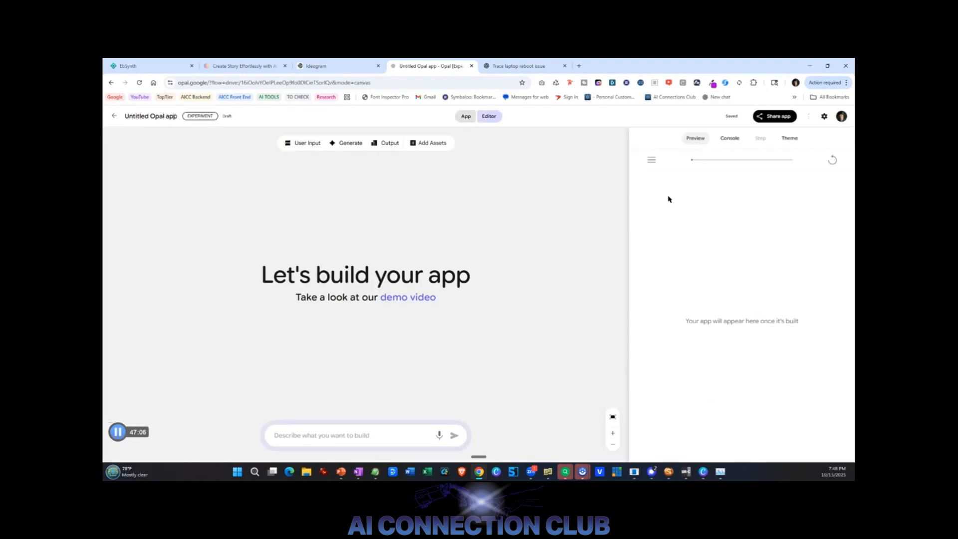
# Step: Generate an app from the pasted content idea generator prompt: topic and platform inputs, recent trends, 5-10 post ideas, and a formatted table with thumbnail suggestions
pyautogui.click(325, 434)
pyautogui.hotkey('ctrl', 'v')
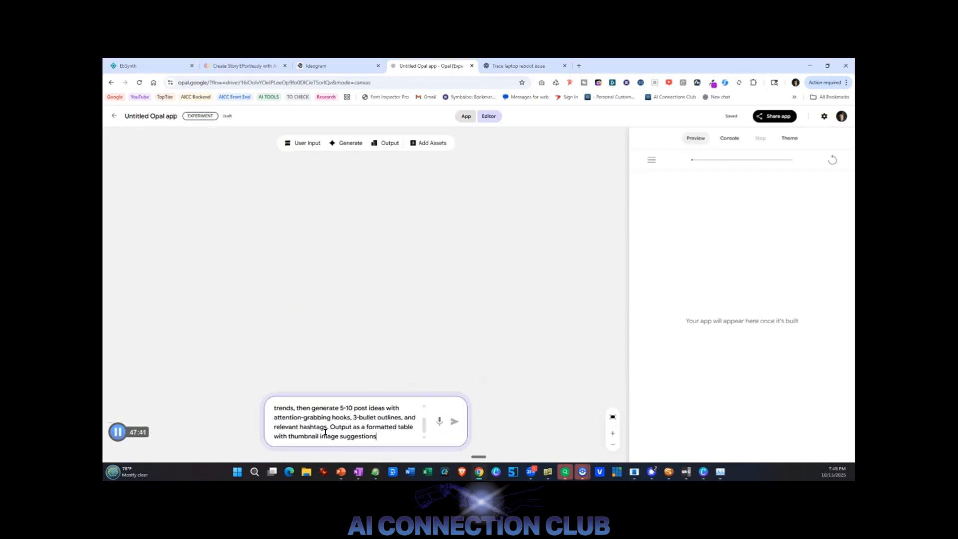
pyautogui.scroll(2, 335, 429)
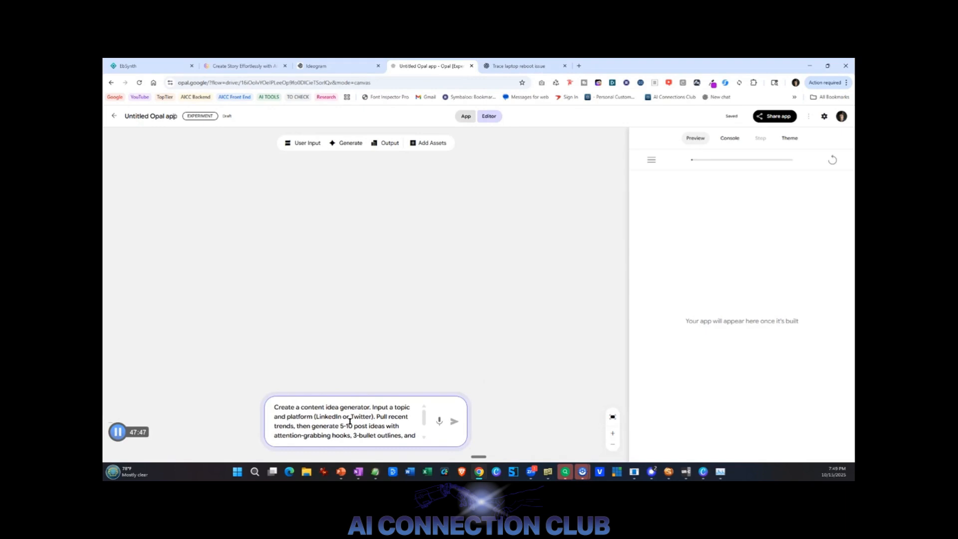
pyautogui.scroll(-1, 369, 414)
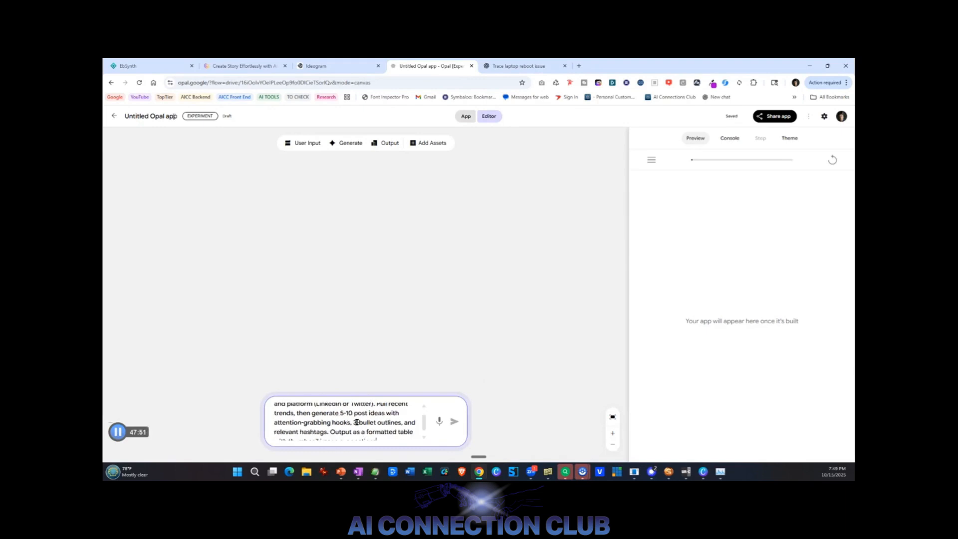
pyautogui.scroll(-1, 369, 422)
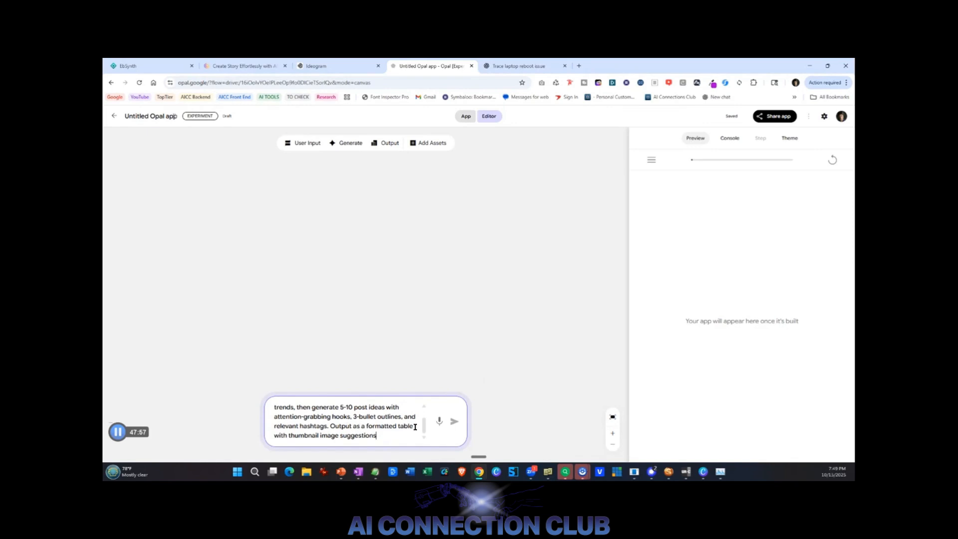
pyautogui.click(454, 421)
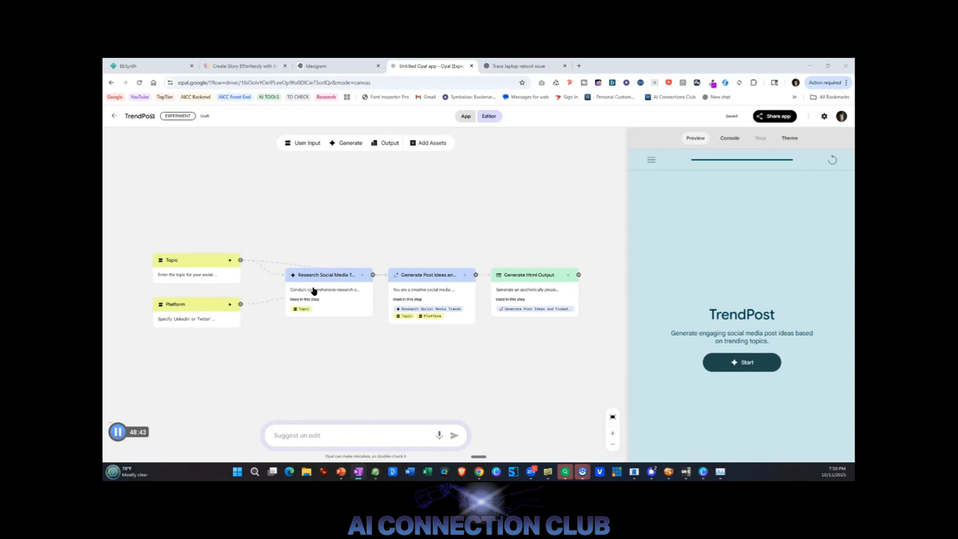
# Step: Check the Research Social Media Trends step and request a workflow edit that adds an export of the post ideas to Google Docs
pyautogui.click(324, 280)
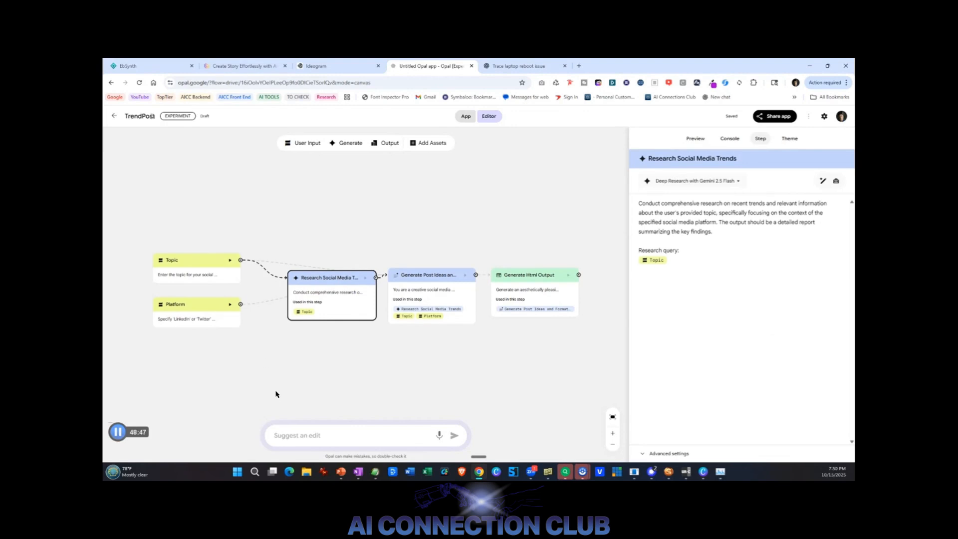
pyautogui.click(334, 239)
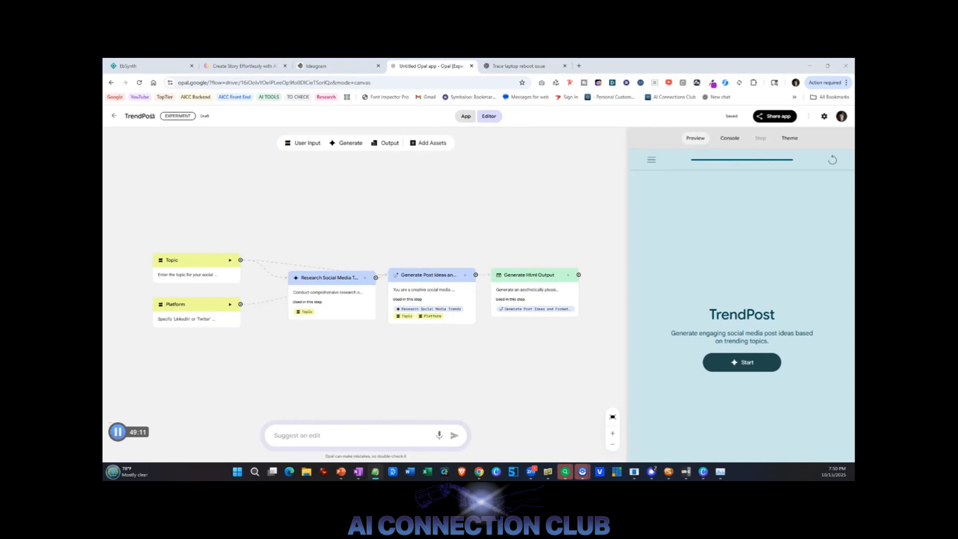
pyautogui.click(333, 434)
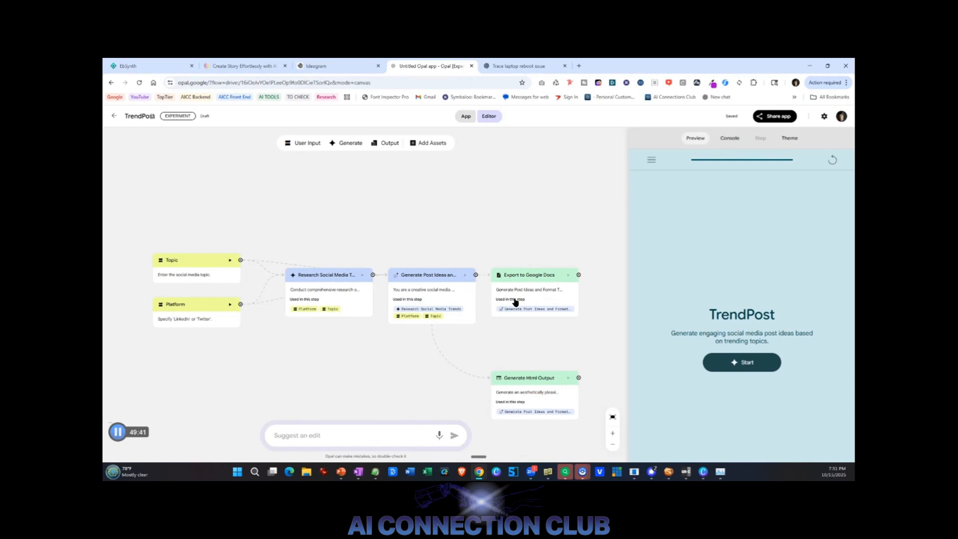
# Step: Review the prompts of the Research Social Media Trends and Generate Post Ideas and Format Table steps
pyautogui.click(319, 280)
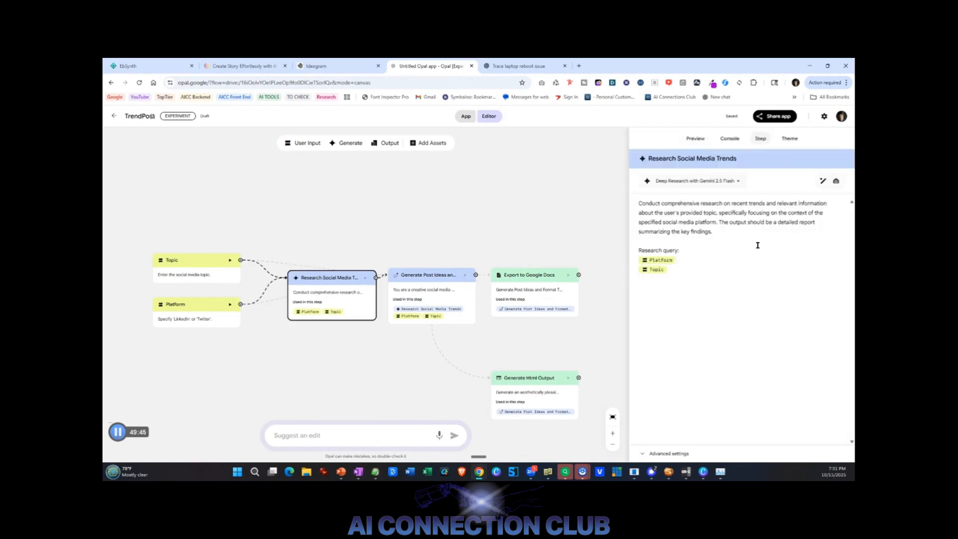
pyautogui.click(822, 182)
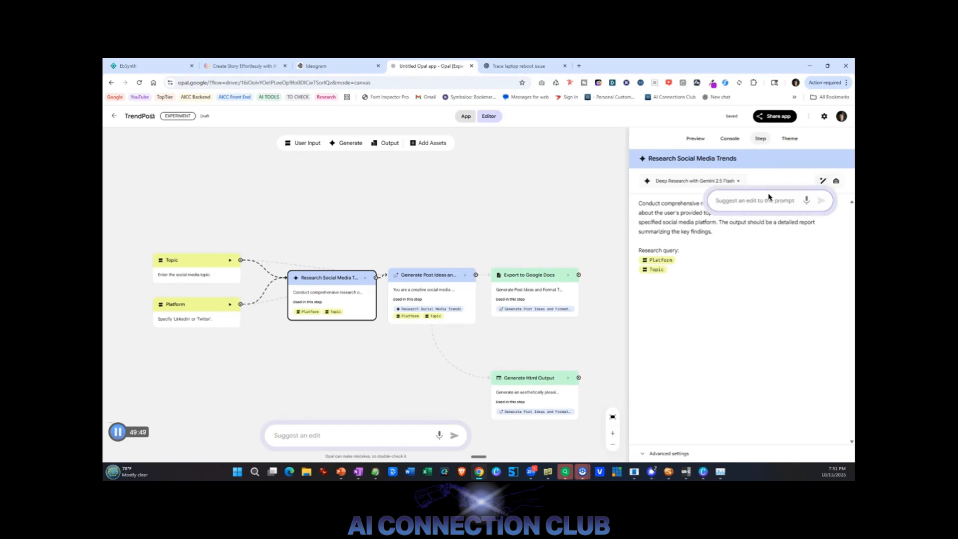
pyautogui.click(429, 288)
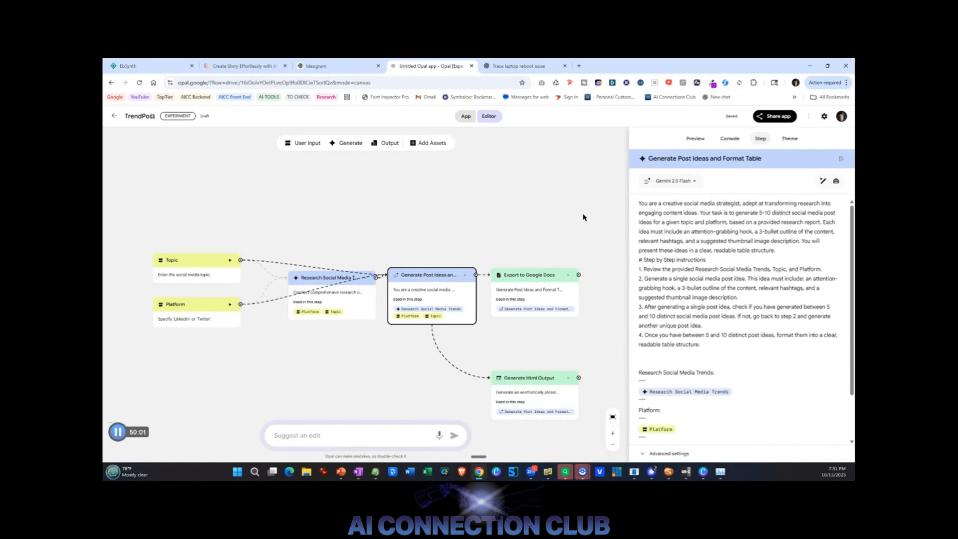
pyautogui.click(464, 239)
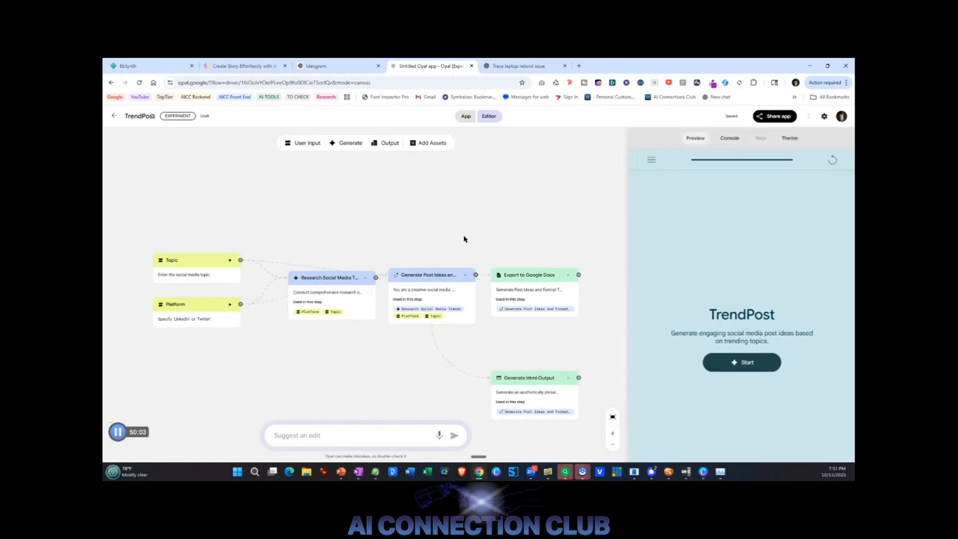
# Step: Start the TrendPost app and submit the topic "Give me ideas for a post on where AI will be in 10 years"
pyautogui.click(737, 363)
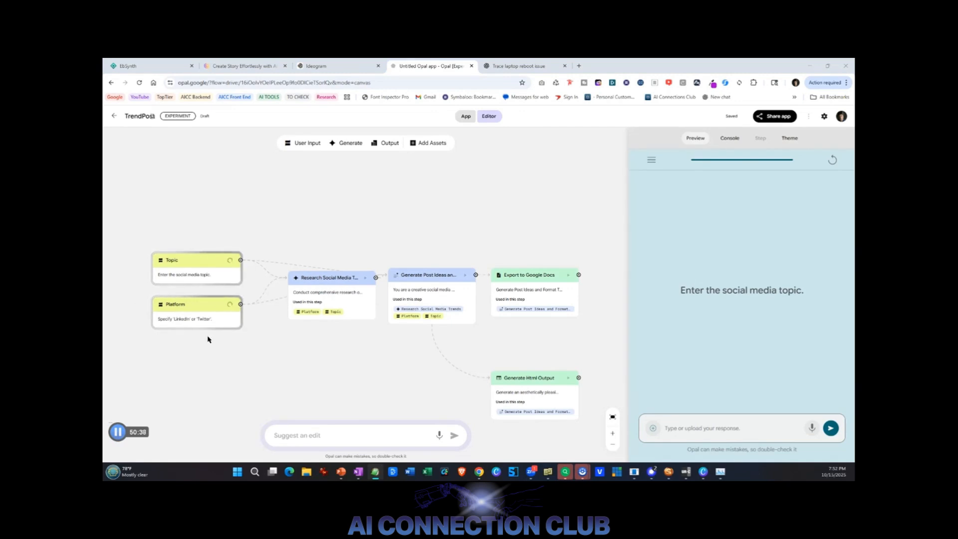
pyautogui.click(663, 431)
pyautogui.write('Give me ideas for a post on where AI will be in 10 years LinkedIn')
pyautogui.doubleClick(659, 431)
pyautogui.press('BackSpace')
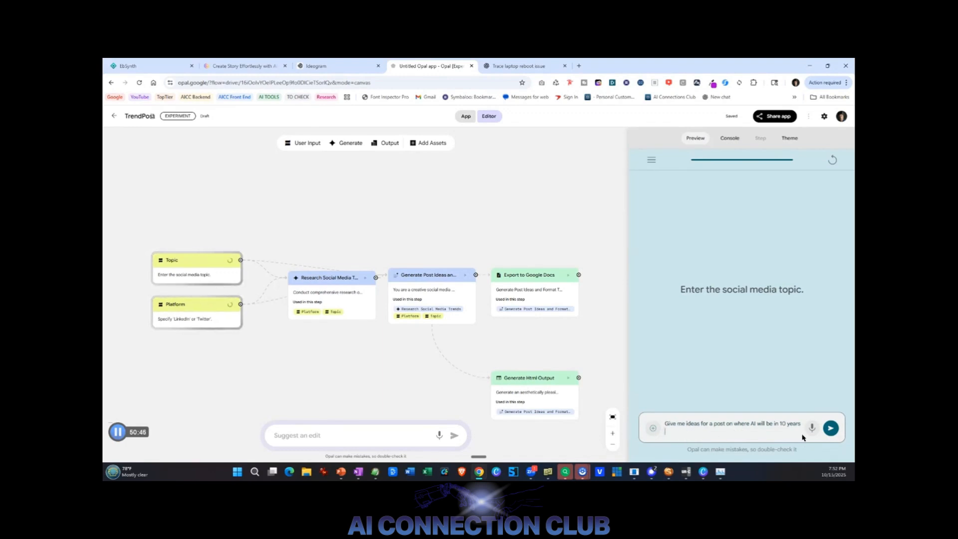
pyautogui.click(829, 428)
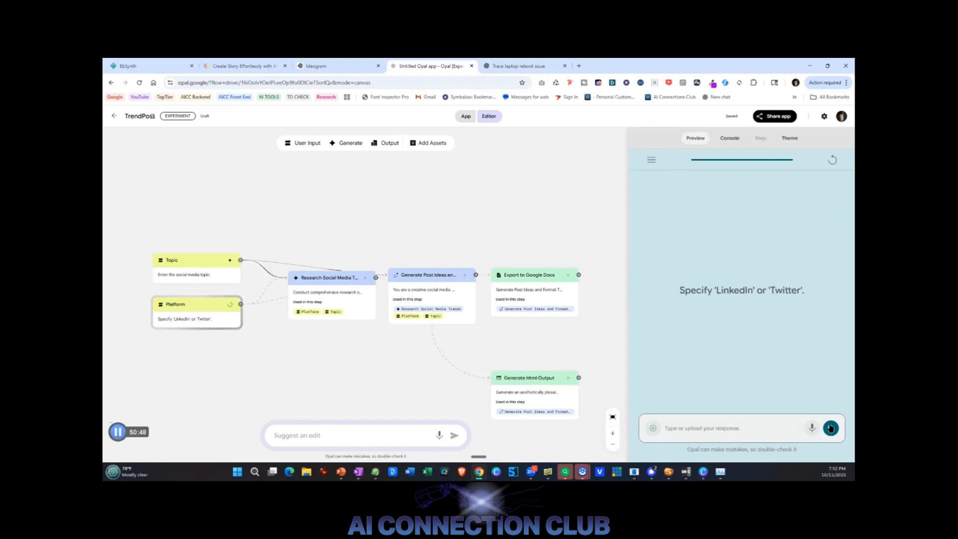
# Step: Submit LinkedIn as the platform to run the post idea generation
pyautogui.click(704, 425)
pyautogui.write('Link')
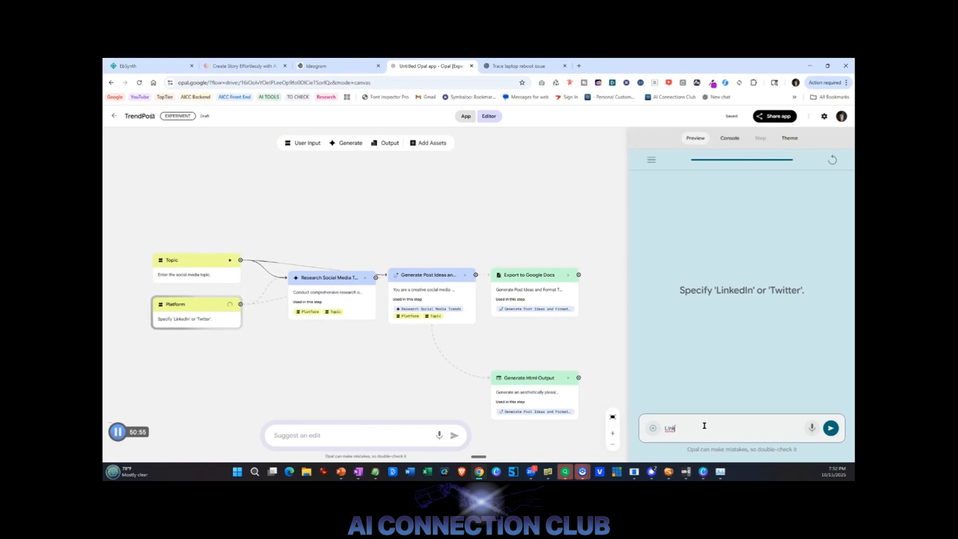
pyautogui.write('edIN')
pyautogui.click(831, 428)
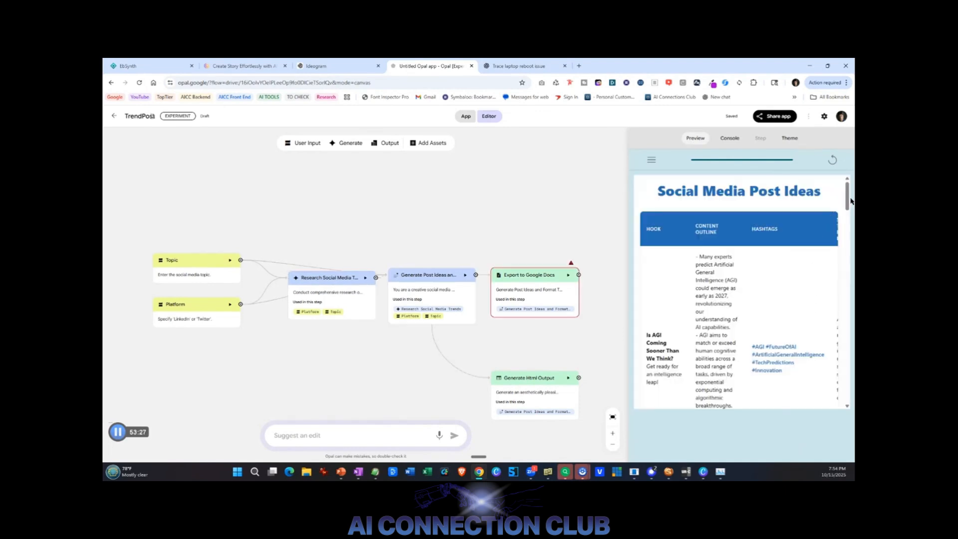
# Step: Examine the generated Social Media Post Ideas table, reading its hooks, content outlines and hashtags
pyautogui.moveTo(848, 201); pyautogui.dragTo(841, 236)
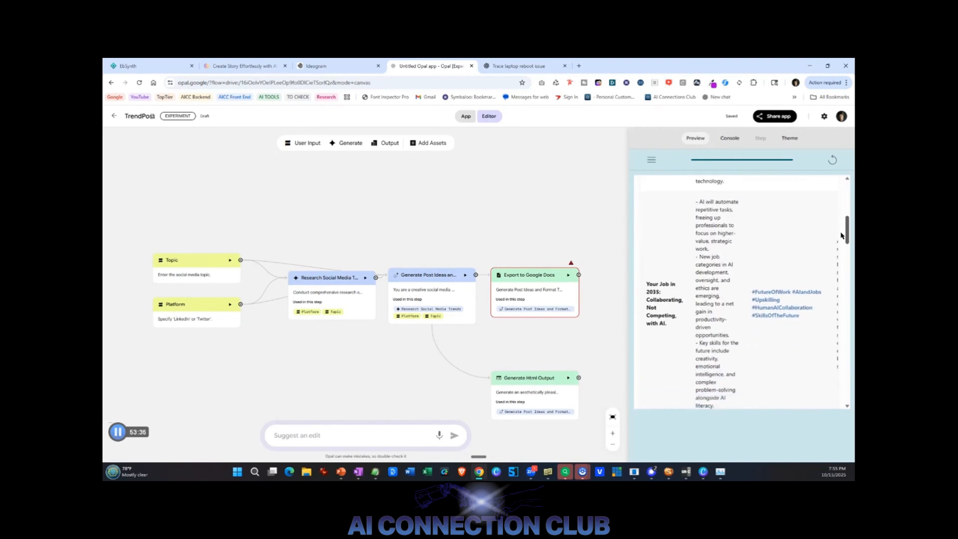
pyautogui.moveTo(842, 236); pyautogui.dragTo(833, 282)
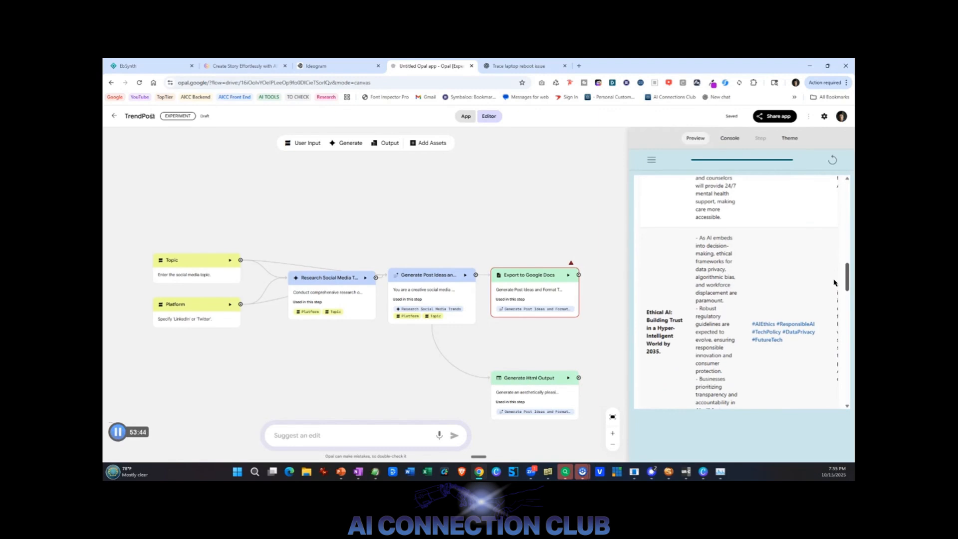
pyautogui.moveTo(834, 283); pyautogui.dragTo(831, 309)
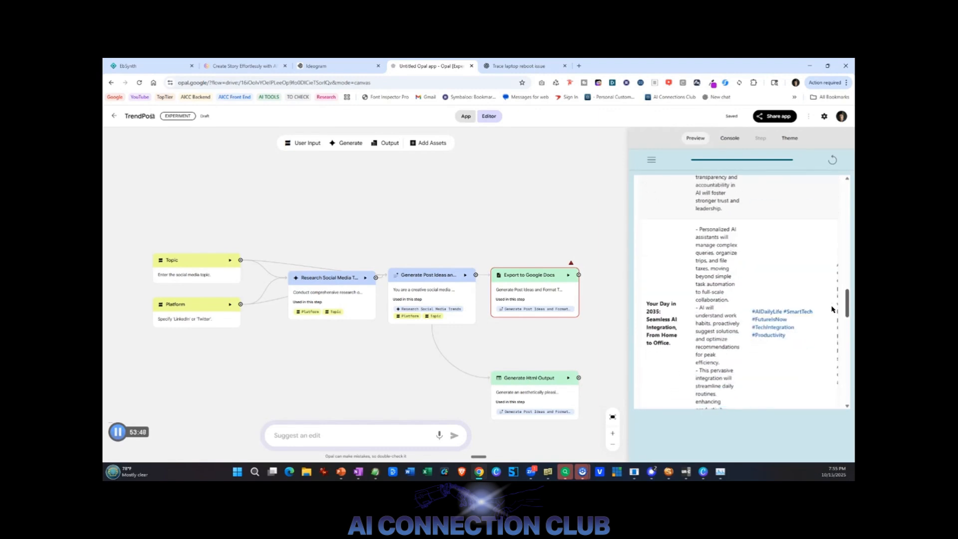
pyautogui.moveTo(832, 310); pyautogui.dragTo(825, 364)
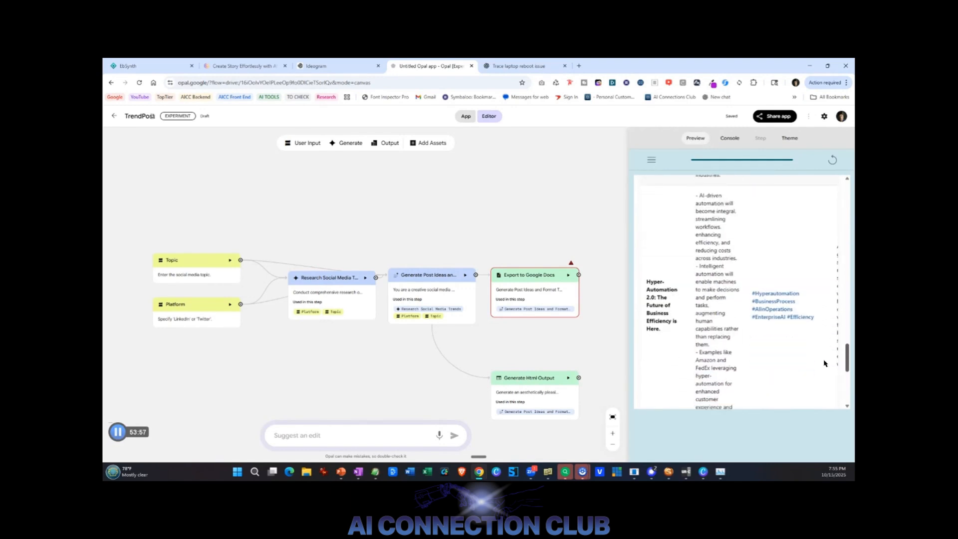
pyautogui.moveTo(824, 364); pyautogui.dragTo(824, 206)
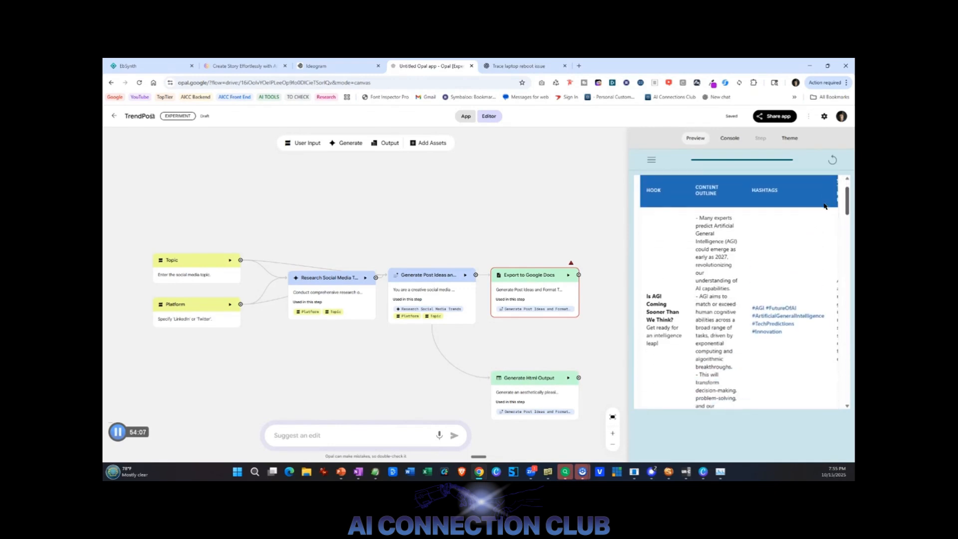
pyautogui.scroll(-2, 719, 294)
pyautogui.scroll(-5, 718, 294)
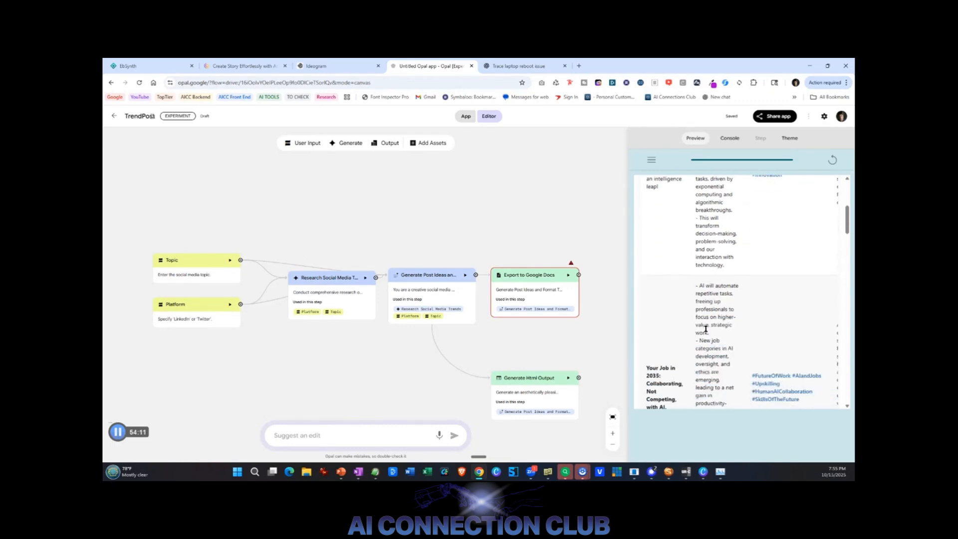
pyautogui.scroll(-1, 706, 329)
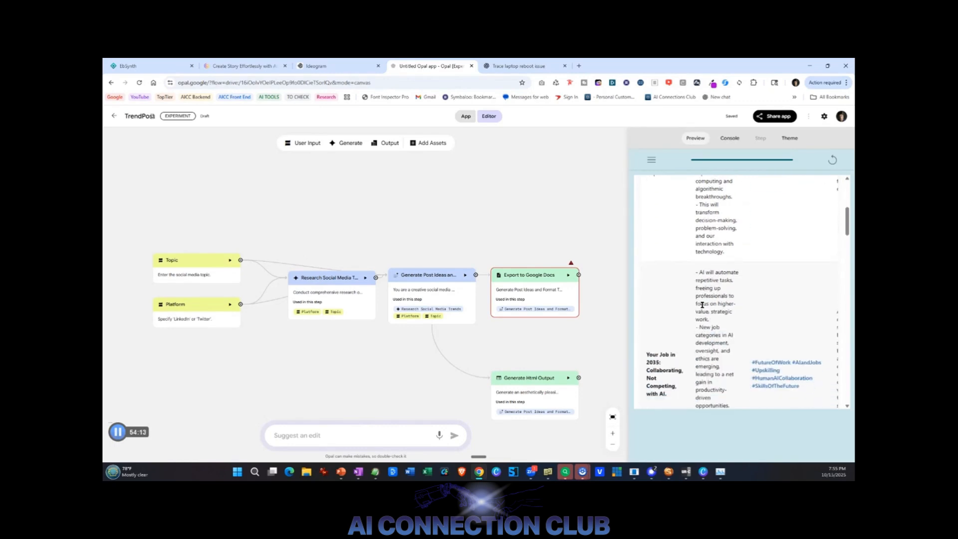
pyautogui.scroll(-4, 700, 308)
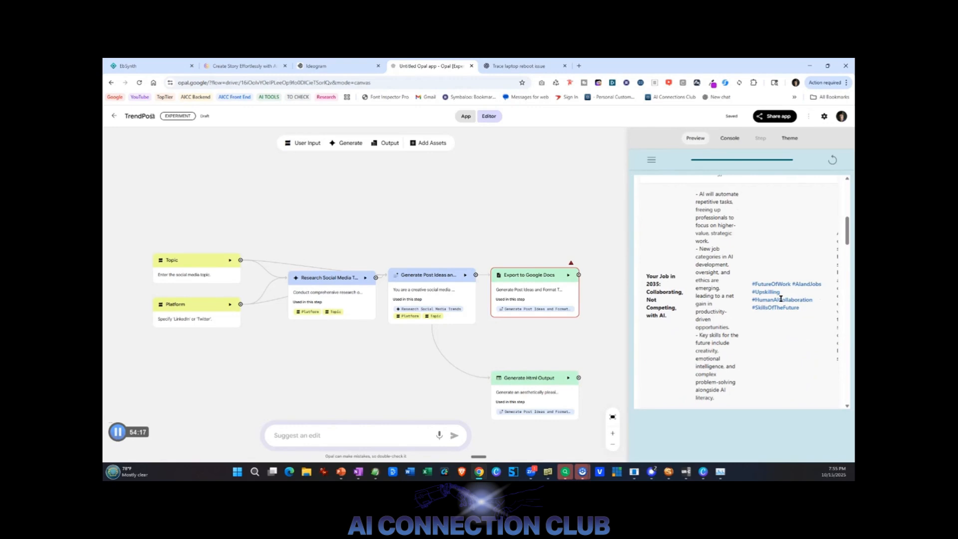
pyautogui.scroll(-4, 781, 299)
pyautogui.scroll(6, 764, 325)
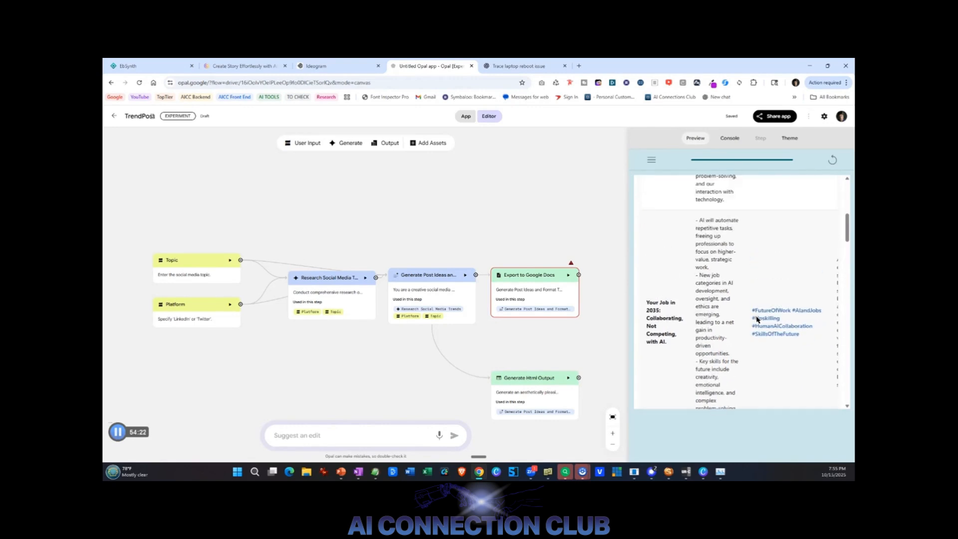
# Step: Widen the app preview to read every column of the post ideas table from its header row, and narrow the preview again
pyautogui.moveTo(625, 270); pyautogui.dragTo(375, 277)
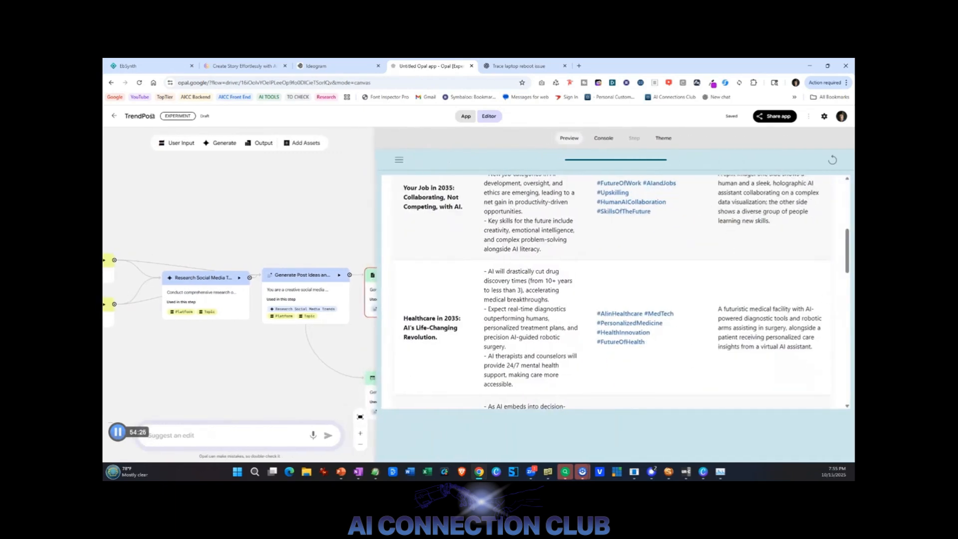
pyautogui.moveTo(846, 268); pyautogui.dragTo(843, 227)
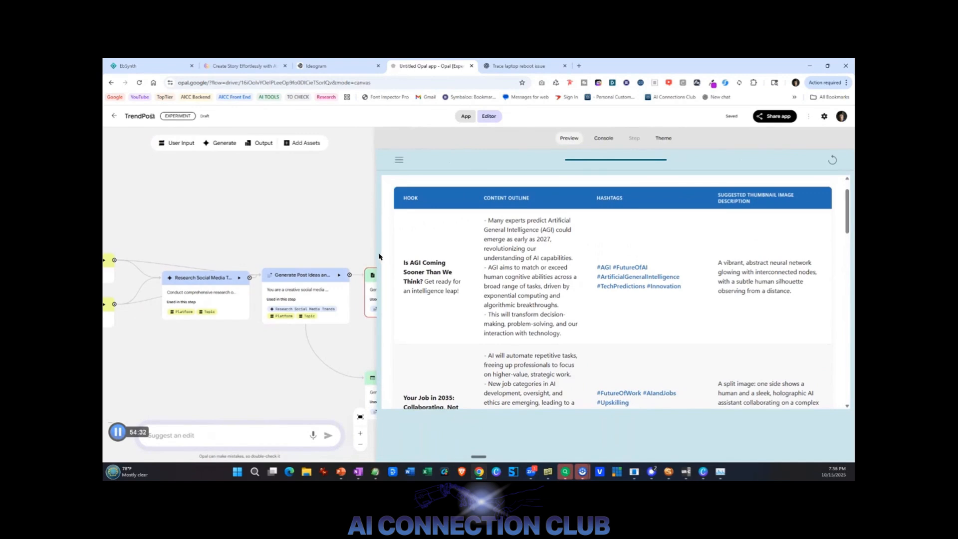
pyautogui.moveTo(375, 251); pyautogui.dragTo(599, 248)
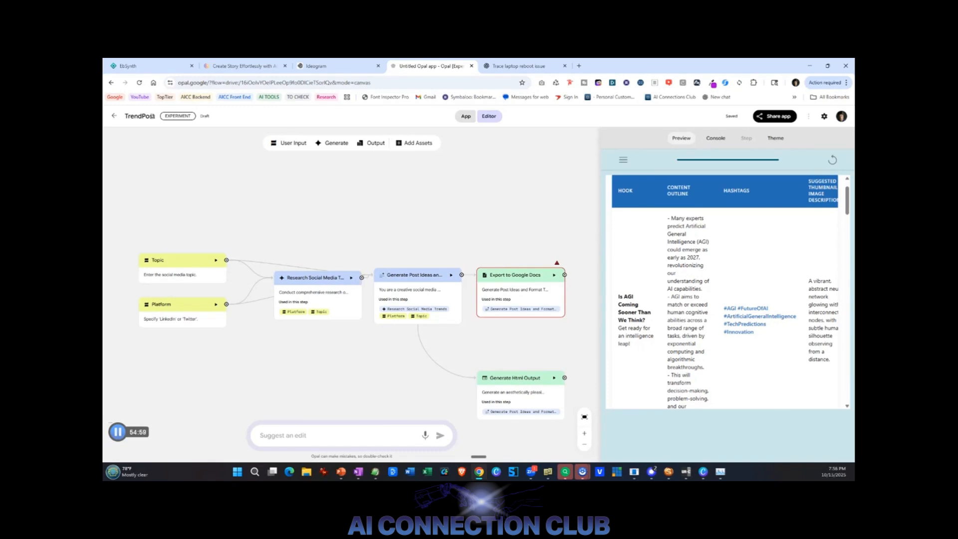
pyautogui.click(358, 472)
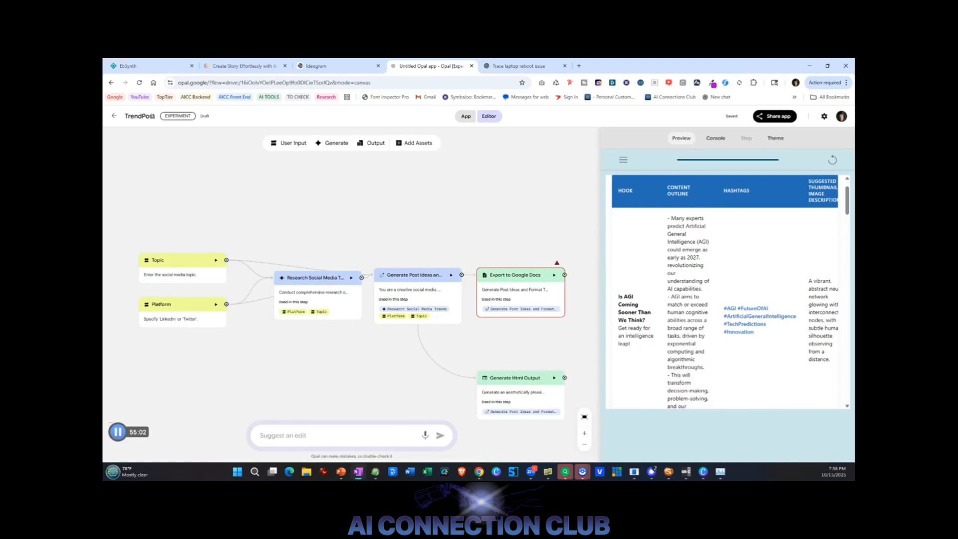